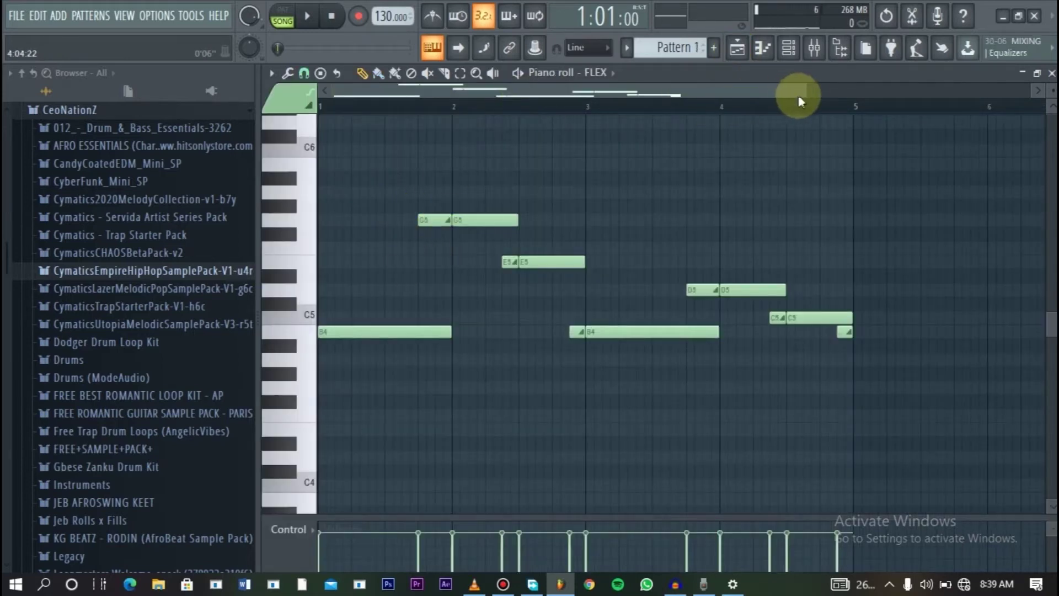
Try out a one-bar D5 slide note above the first B4 note in bar 1, and delete it.
drag(804, 95, 719, 94)
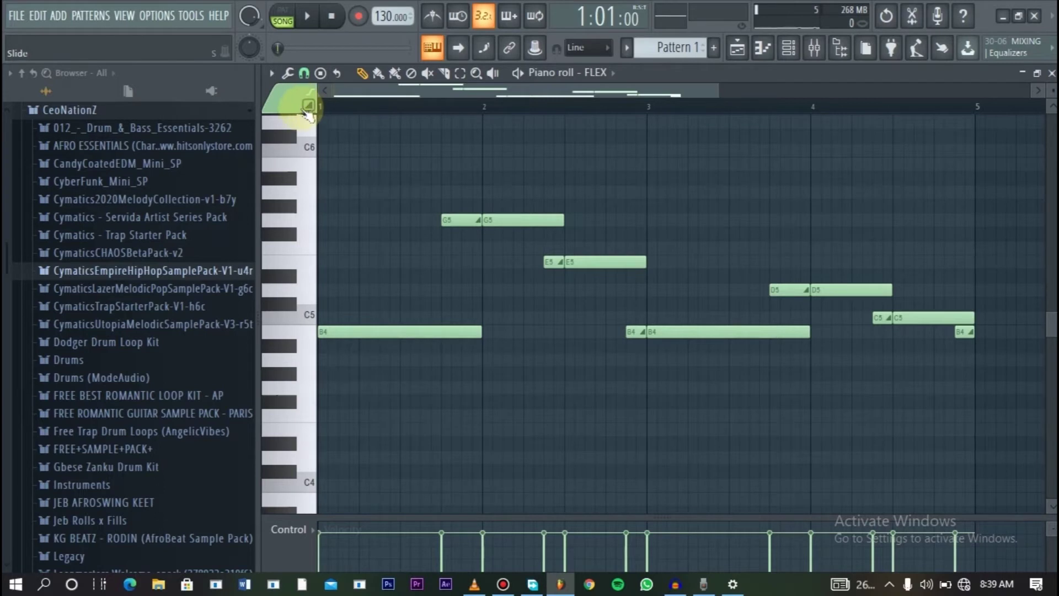
click(337, 291)
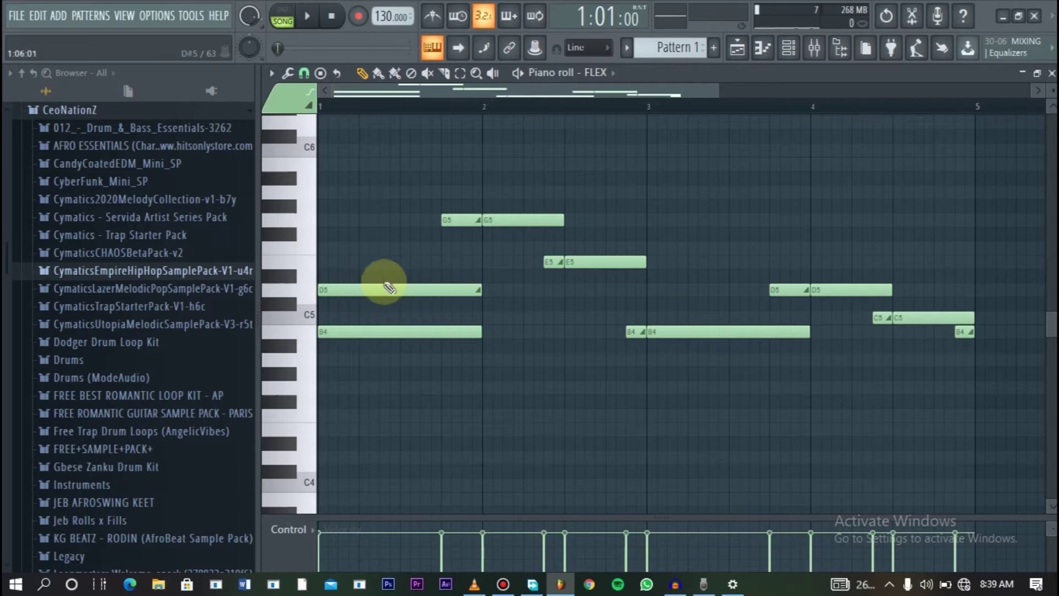
right_click(380, 289)
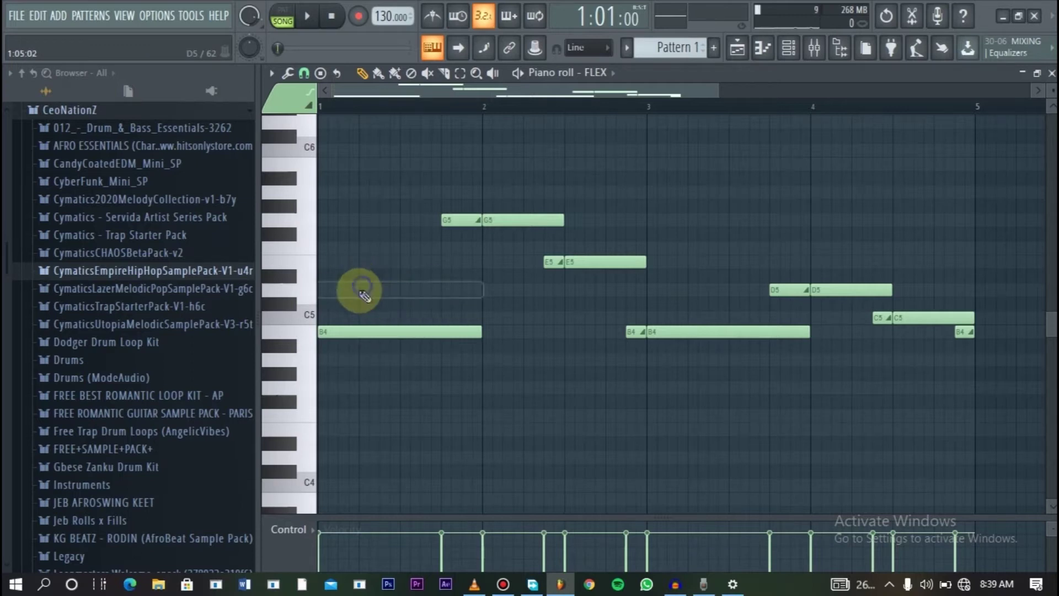
click(333, 288)
click(395, 291)
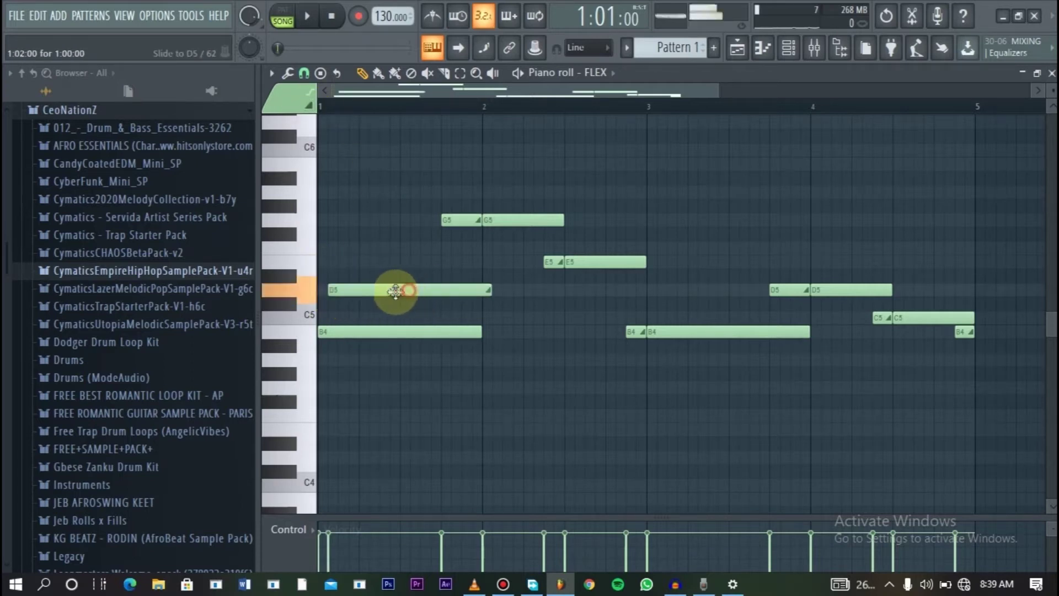
drag(395, 290, 371, 289)
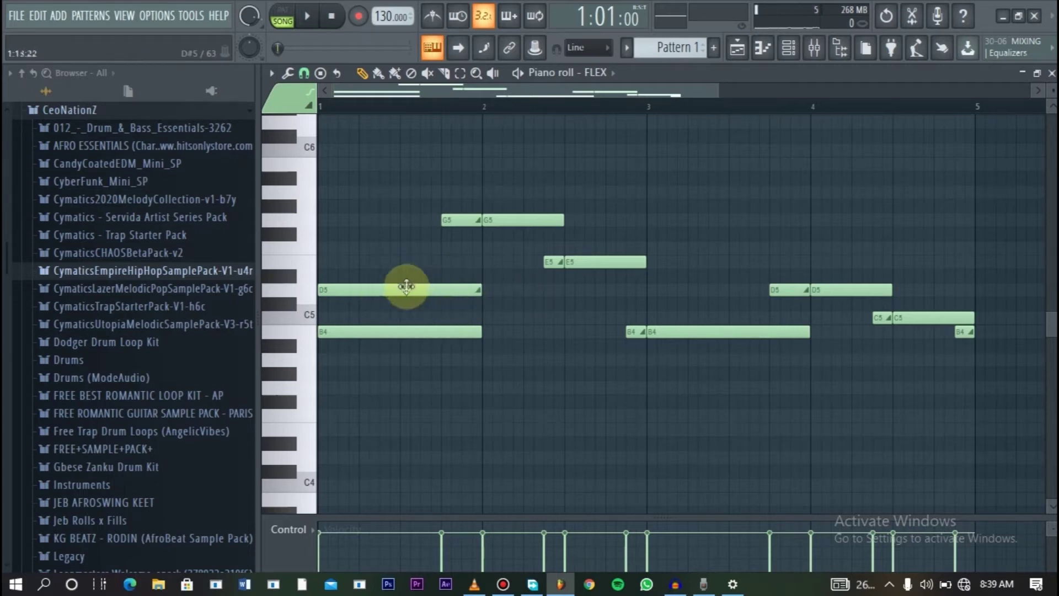
right_click(426, 288)
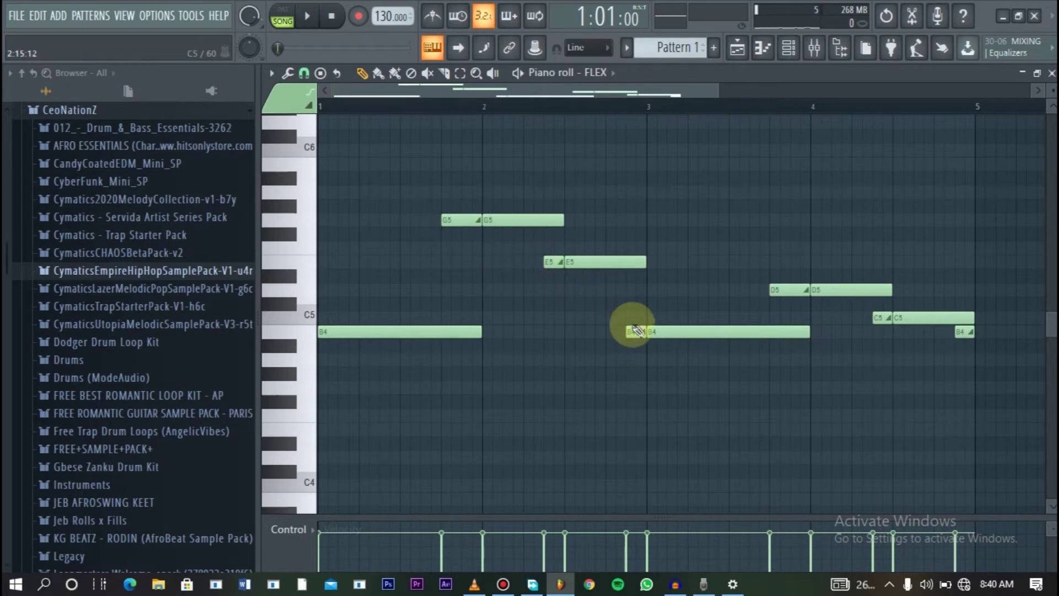
Play back the Pattern 1 melody with its slide notes.
key(space)
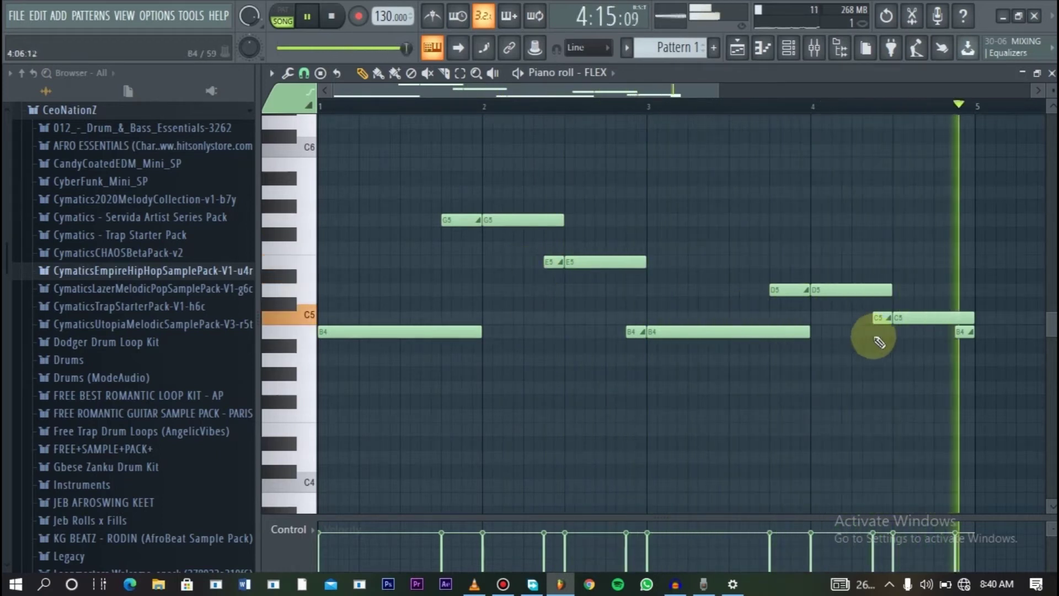
key(space)
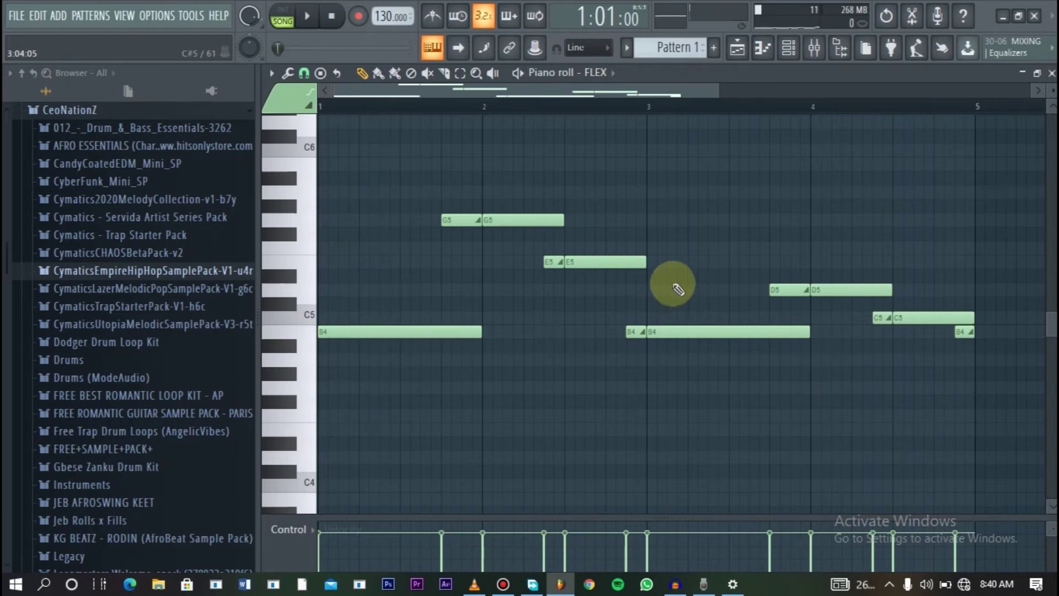
Play Pattern 2 in its piano roll with Track 2 soloed for comparison, and reopen Pattern 1 in the piano roll.
click(738, 47)
right_click(451, 192)
click(426, 190)
right_click(460, 195)
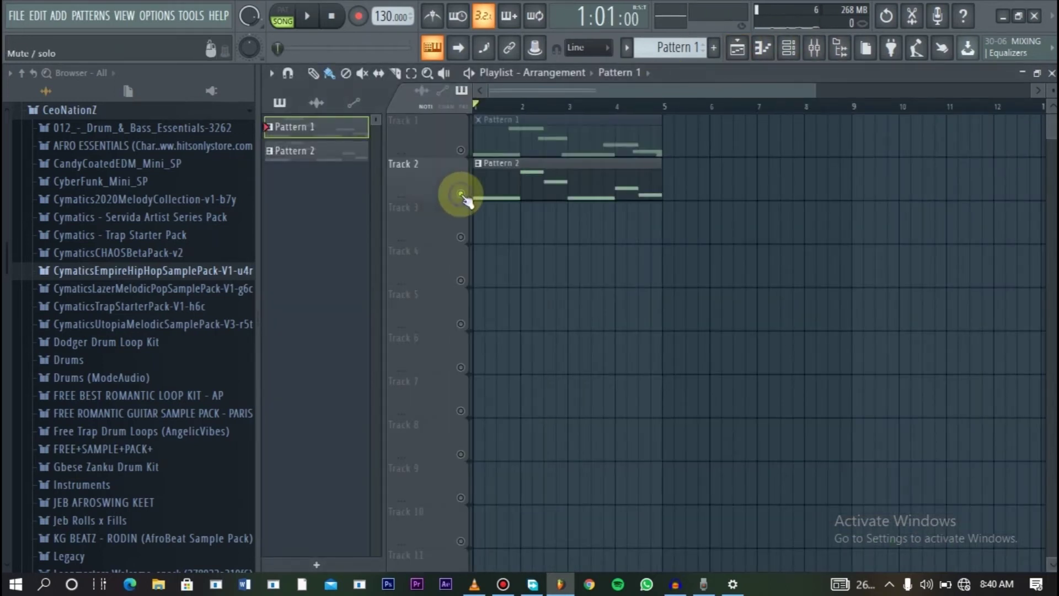
double_click(501, 178)
key(space)
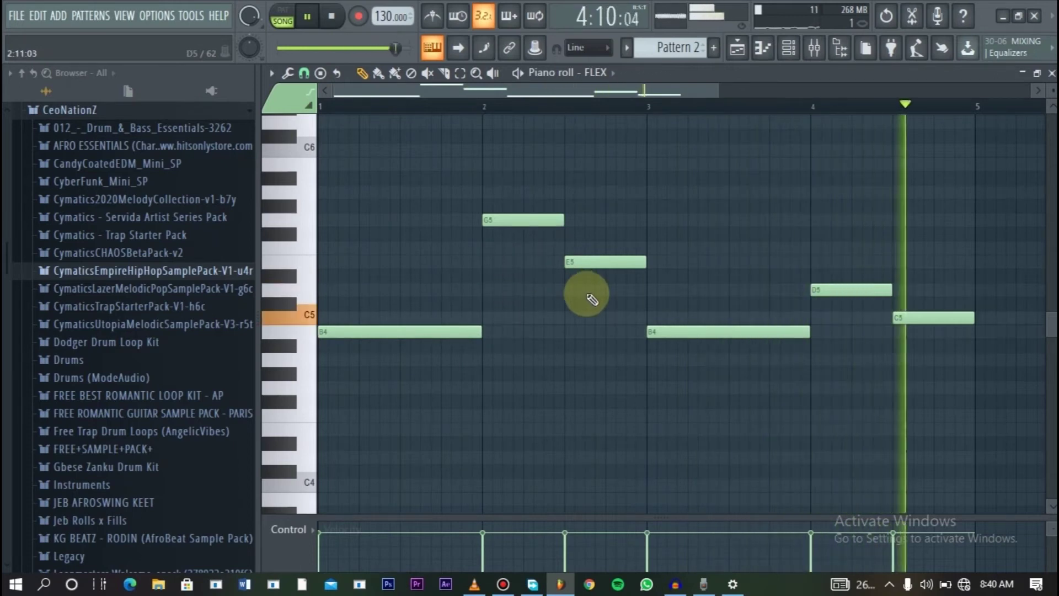
key(space)
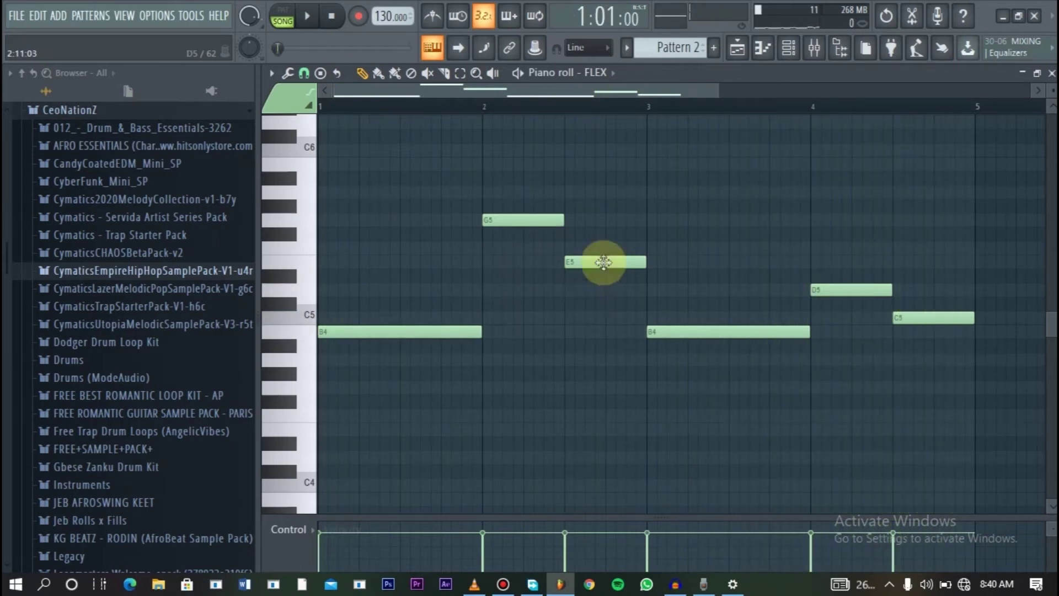
click(737, 47)
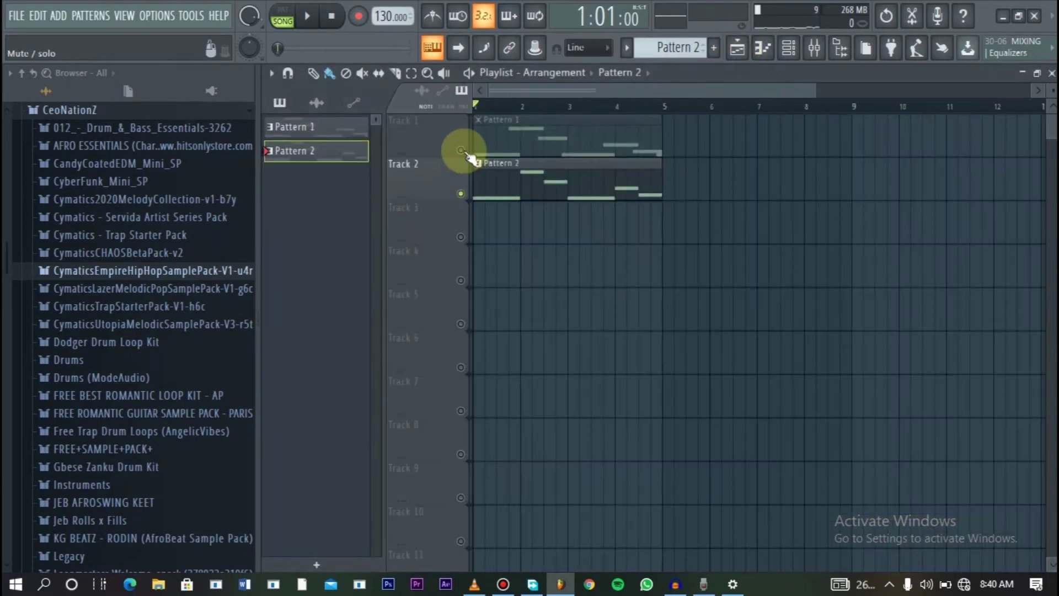
double_click(485, 146)
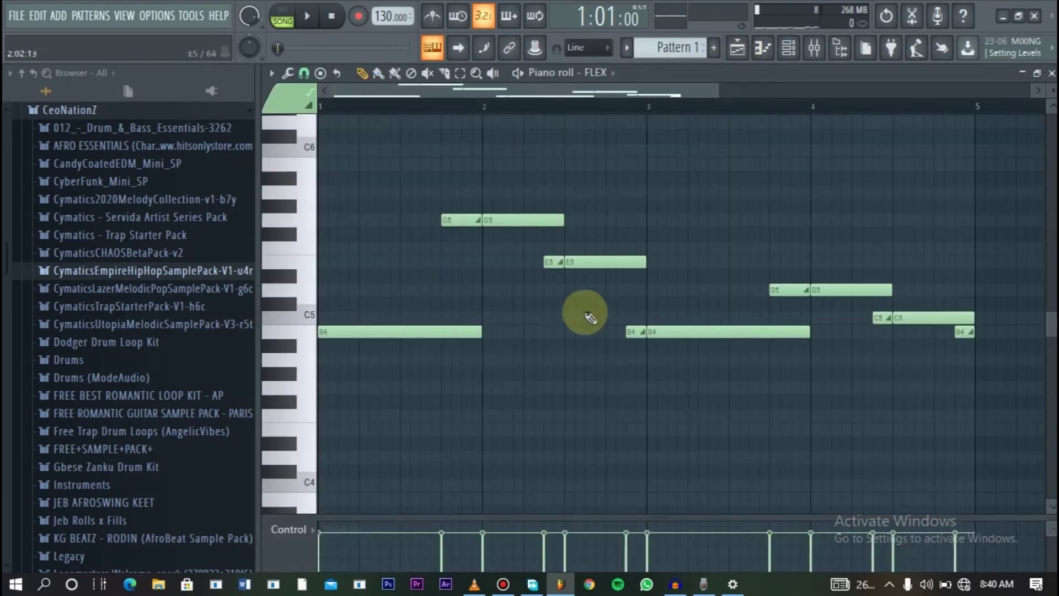
Lengthen the first G5 slide note so it spans all of bar 1, and audition the slower slide.
mouse_move(442, 223)
mouse_down()
mouse_move(406, 253)
mouse_move(456, 219)
mouse_up()
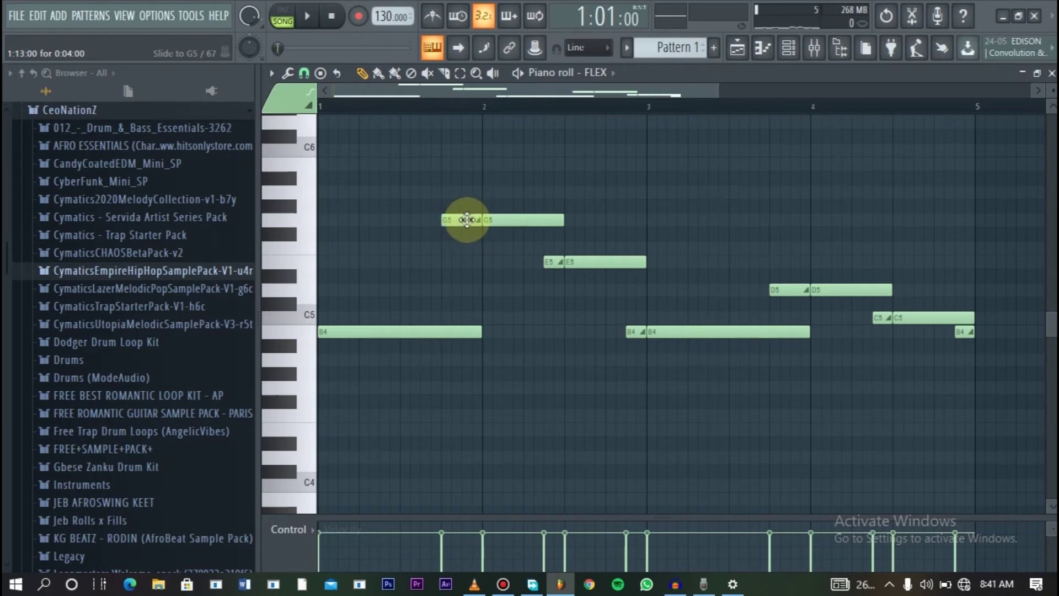
drag(462, 220, 488, 238)
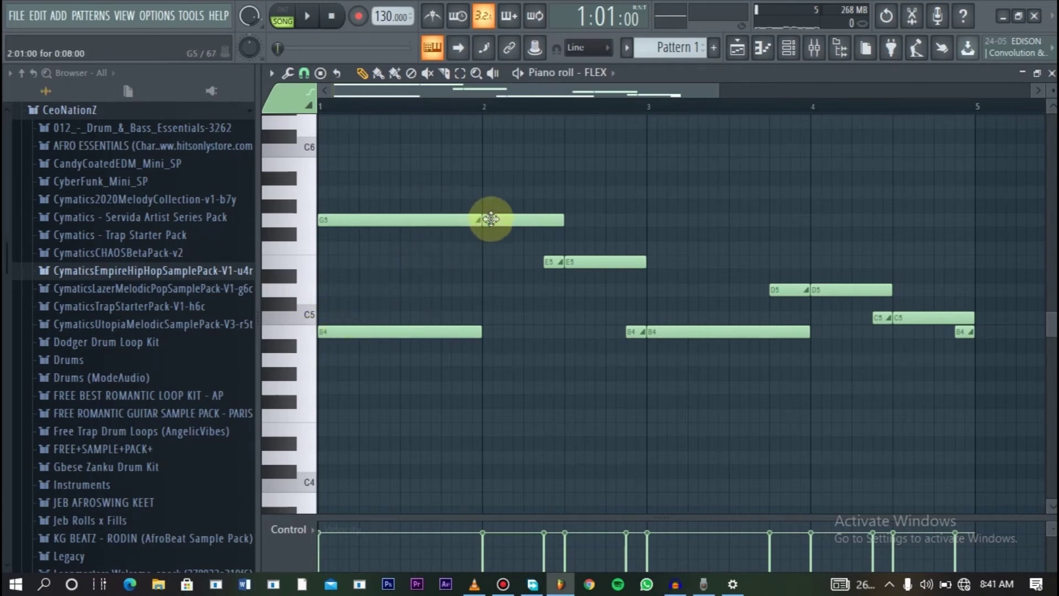
key(space)
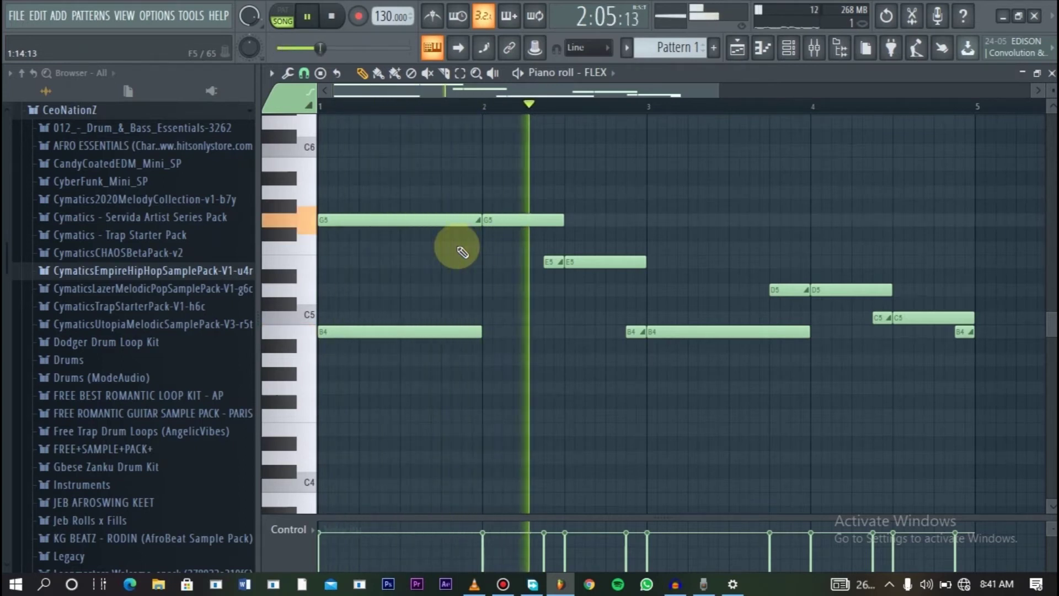
key(space)
key(space)
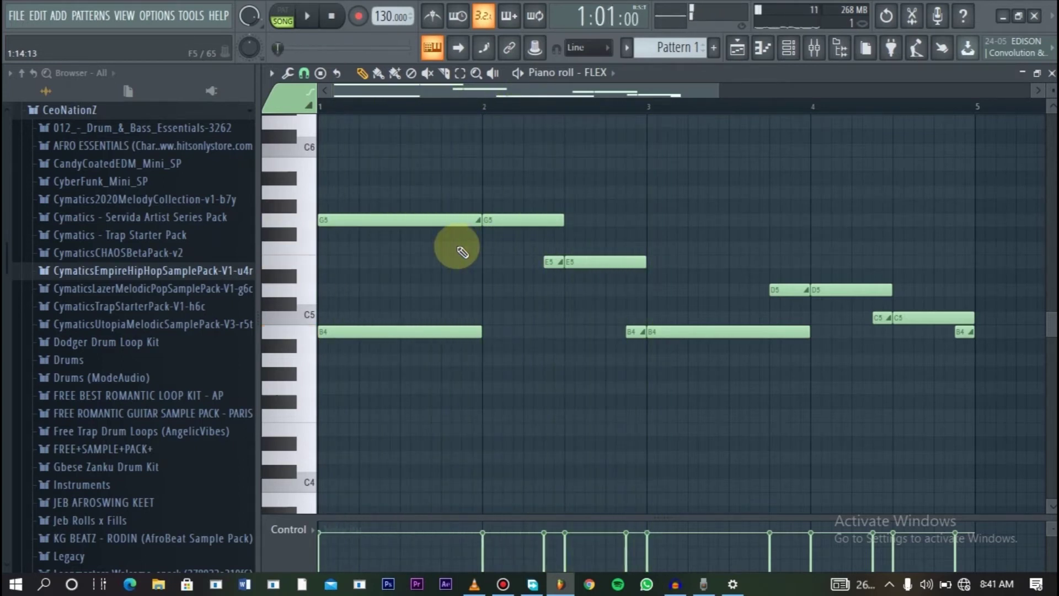
key(space)
Shorten the G5 slide note to the second half of bar 1, and play back the slide.
drag(480, 221, 423, 216)
key(space)
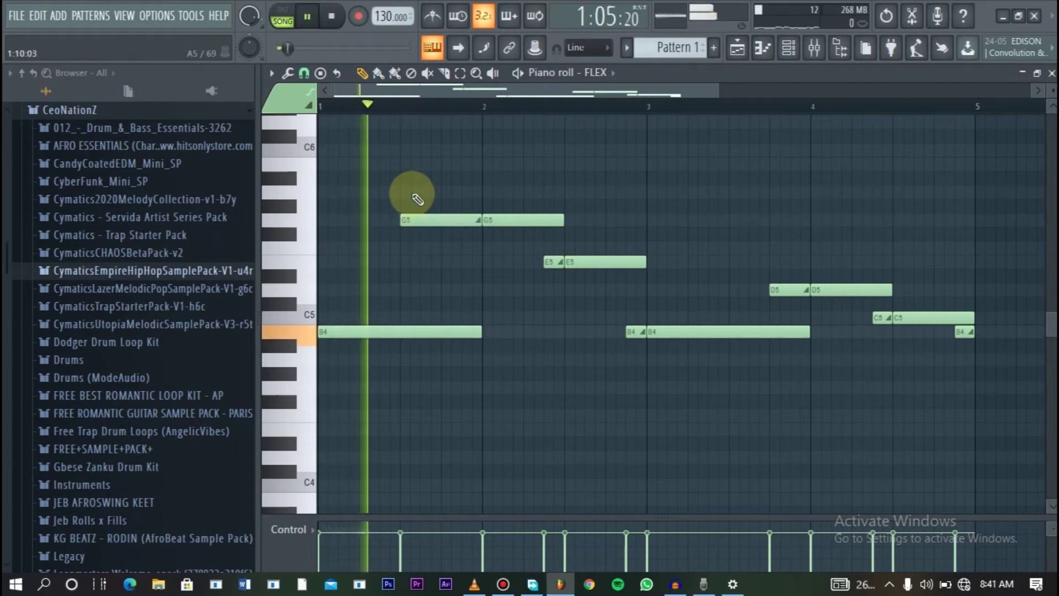
key(space)
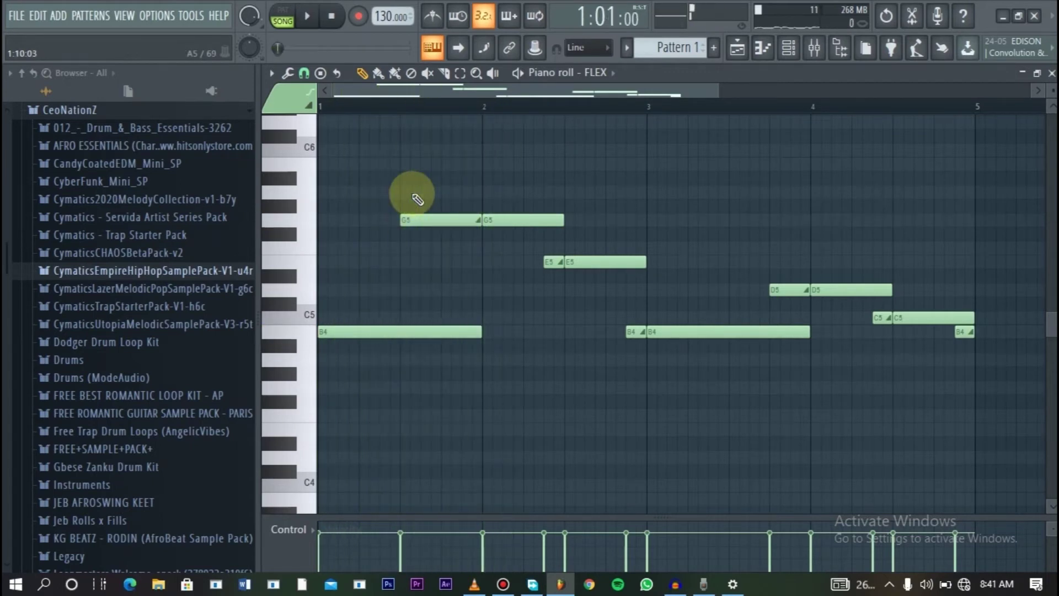
Shorten the G5 slide note to the last two steps of bar 1, and play back the faster slide.
mouse_move(479, 223)
mouse_down()
mouse_move(419, 237)
mouse_move(473, 220)
mouse_up()
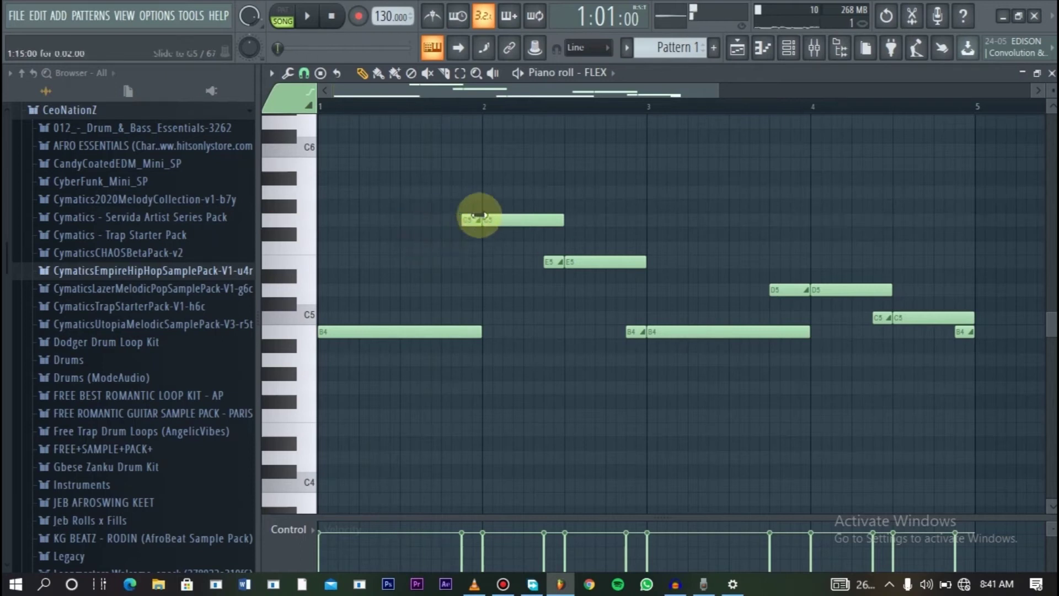
key(space)
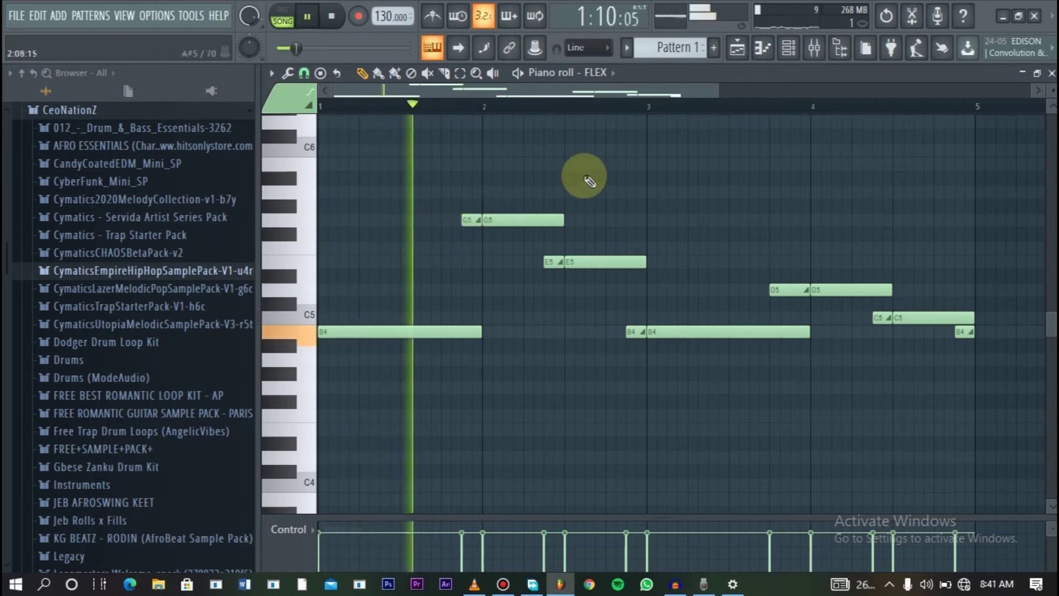
key(space)
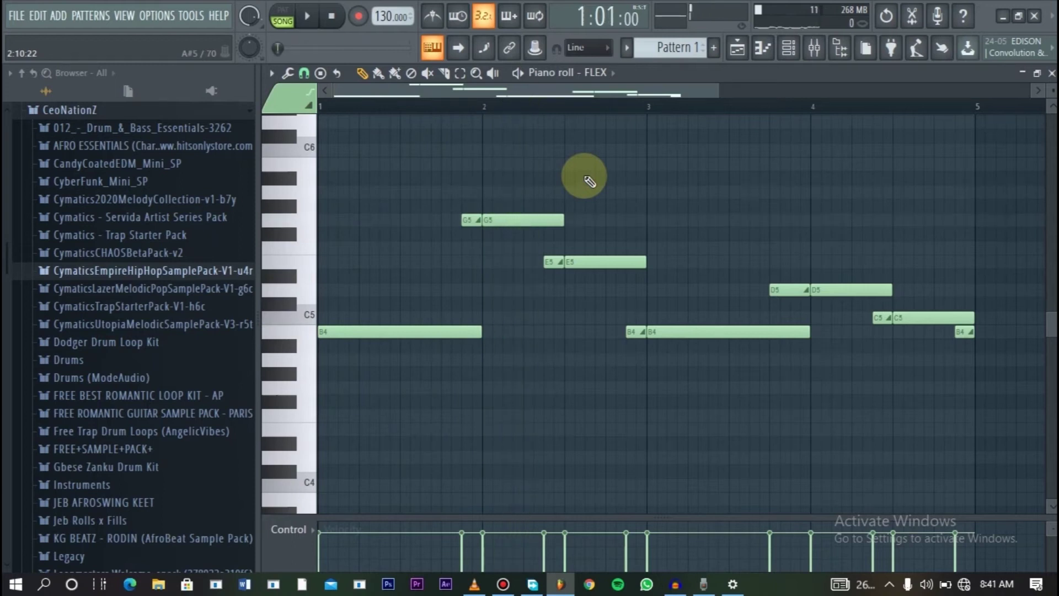
Set the G5 slide note to four steps, filling the last beat of bar 1, and audition it.
mouse_move(473, 220)
mouse_down()
mouse_move(449, 220)
mouse_move(473, 220)
mouse_up()
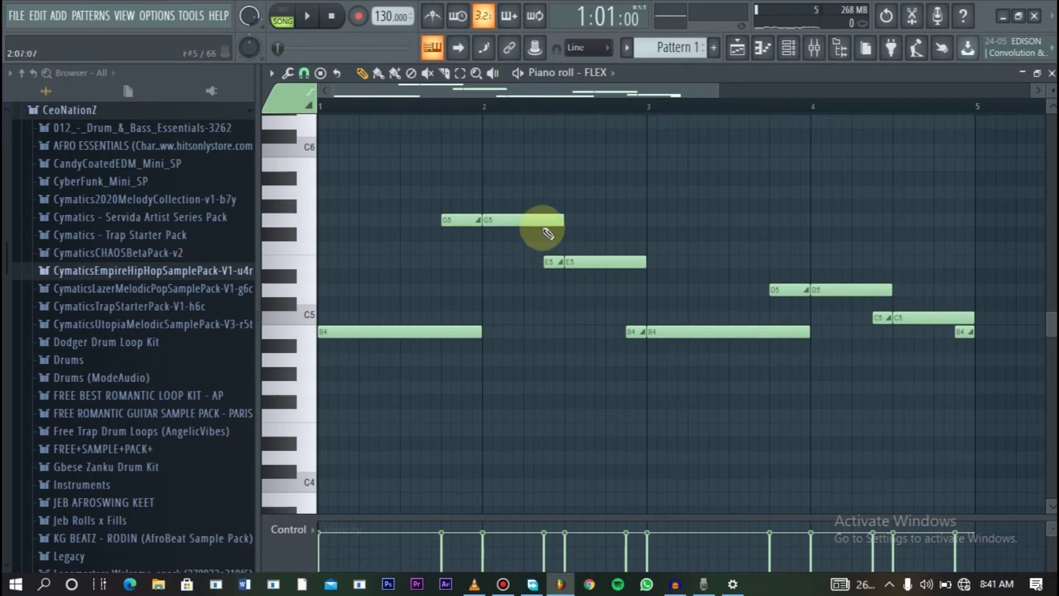
key(space)
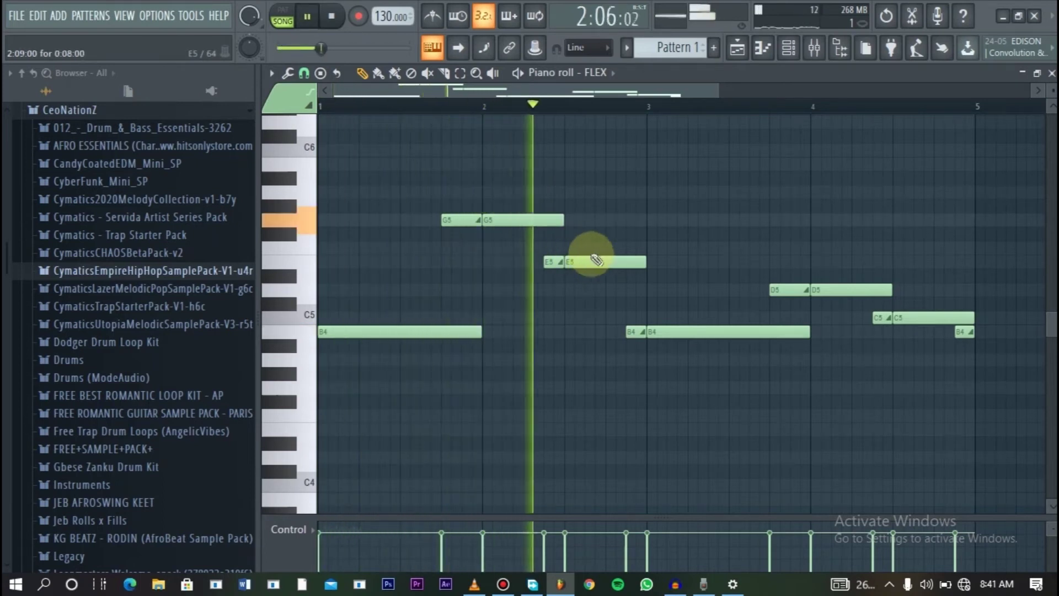
key(space)
Try extending the short E5 slide note back to the start of bar 2, and undo the change.
mouse_move(552, 261)
mouse_down()
mouse_move(491, 262)
mouse_move(554, 264)
mouse_up()
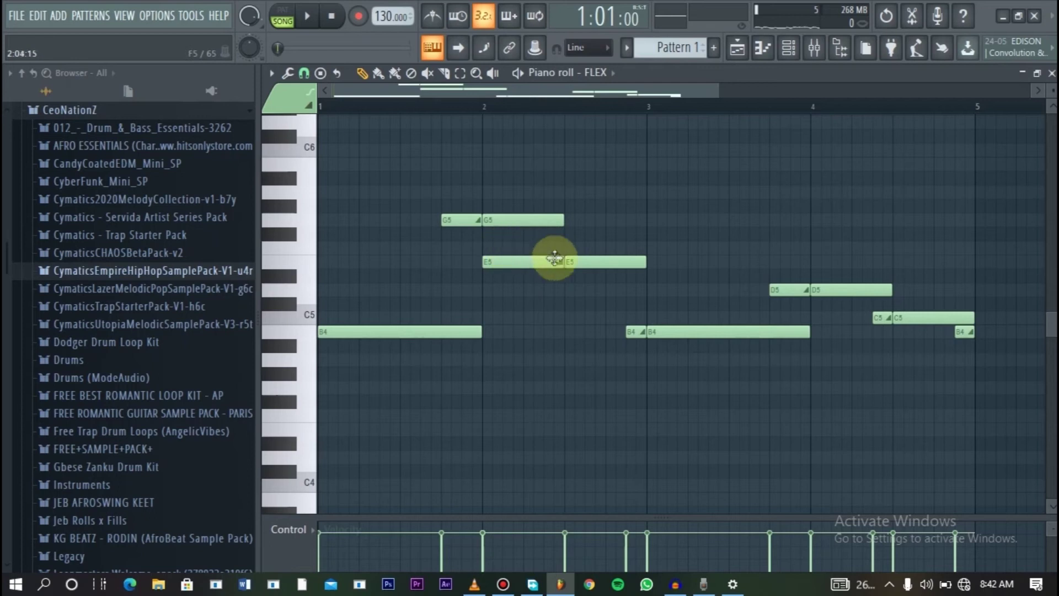
key(ctrl+z)
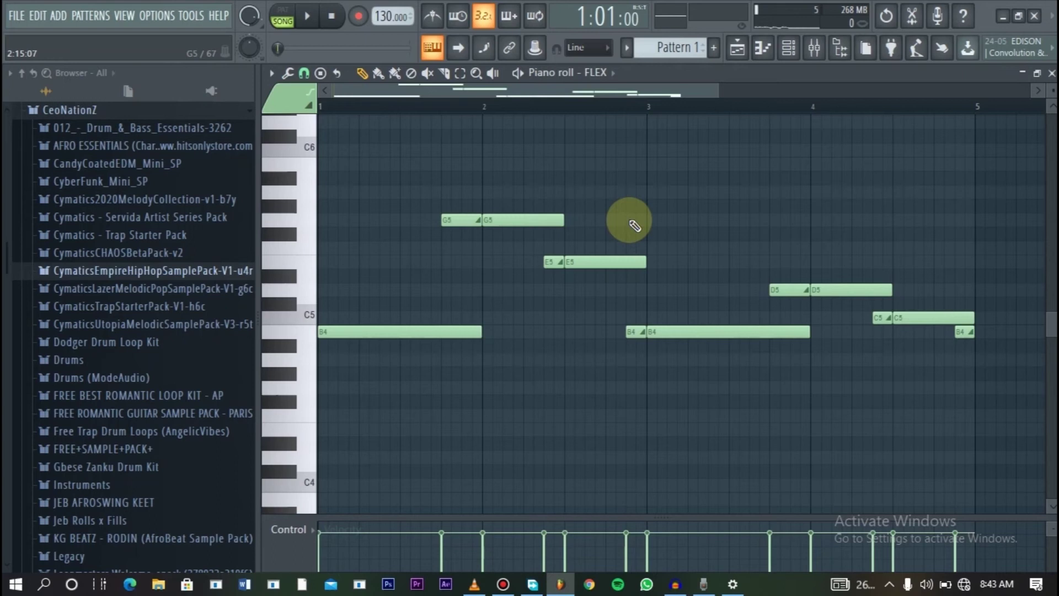
Move the G5 slide note earlier to the second beat of bar 1 (1:05), and play back the result.
drag(467, 220, 384, 219)
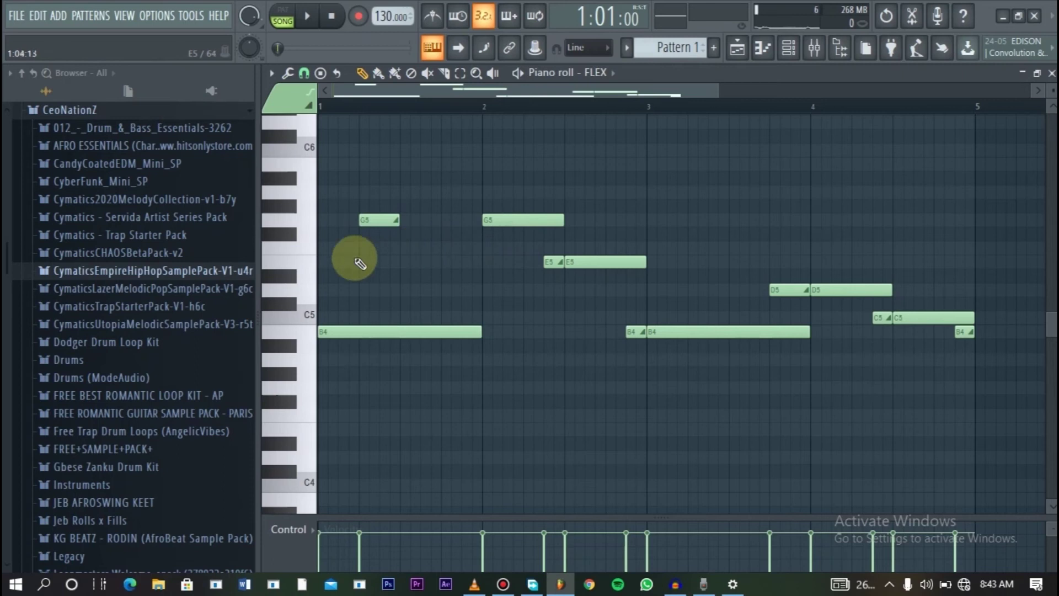
key(space)
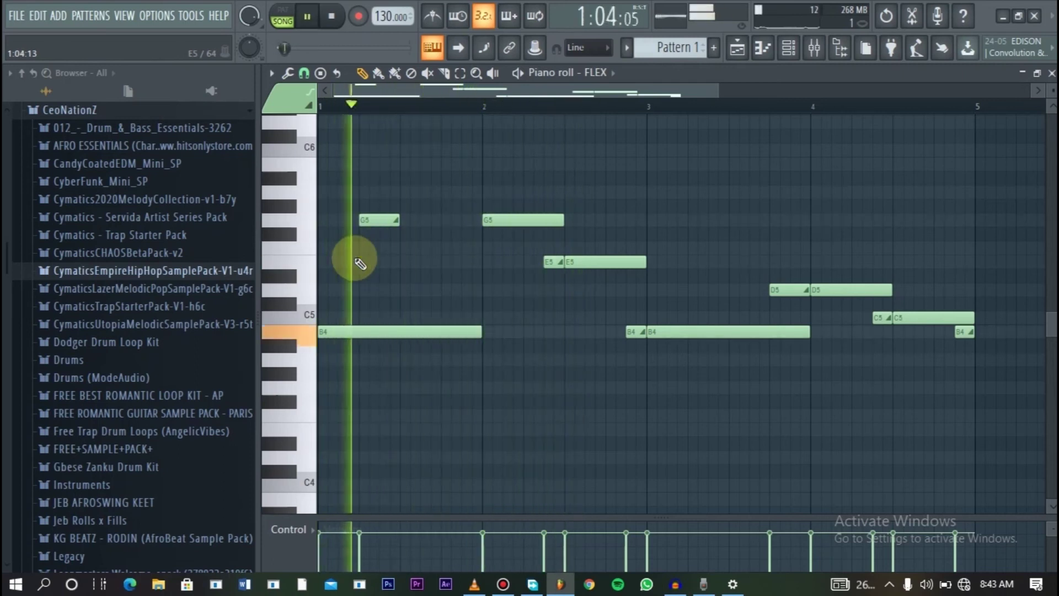
key(space)
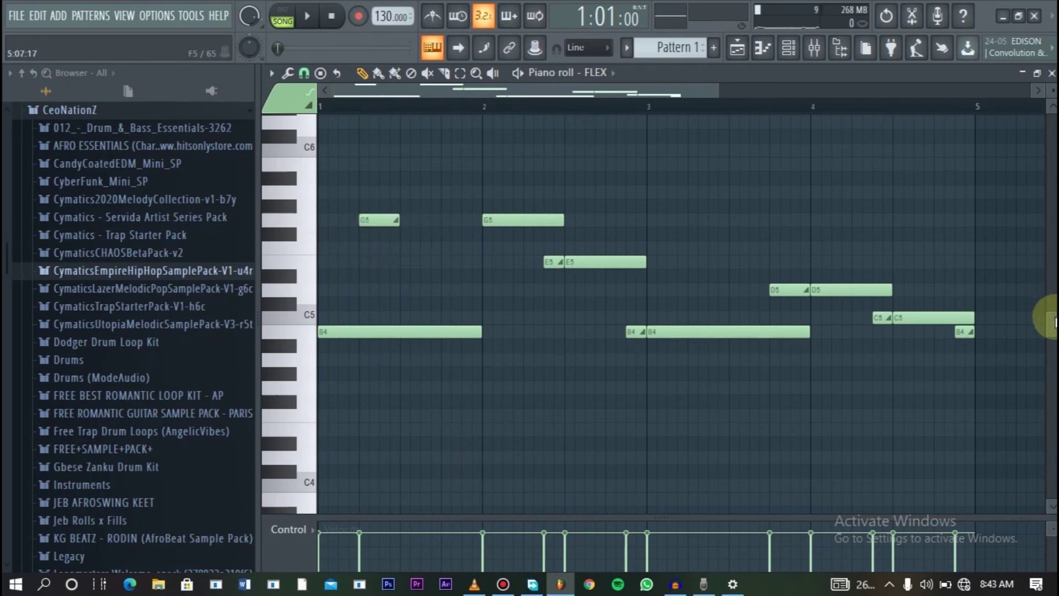
Transpose the G5 slide note in bar 1 up one octave to G6.
scroll(1044, 307, up, 2)
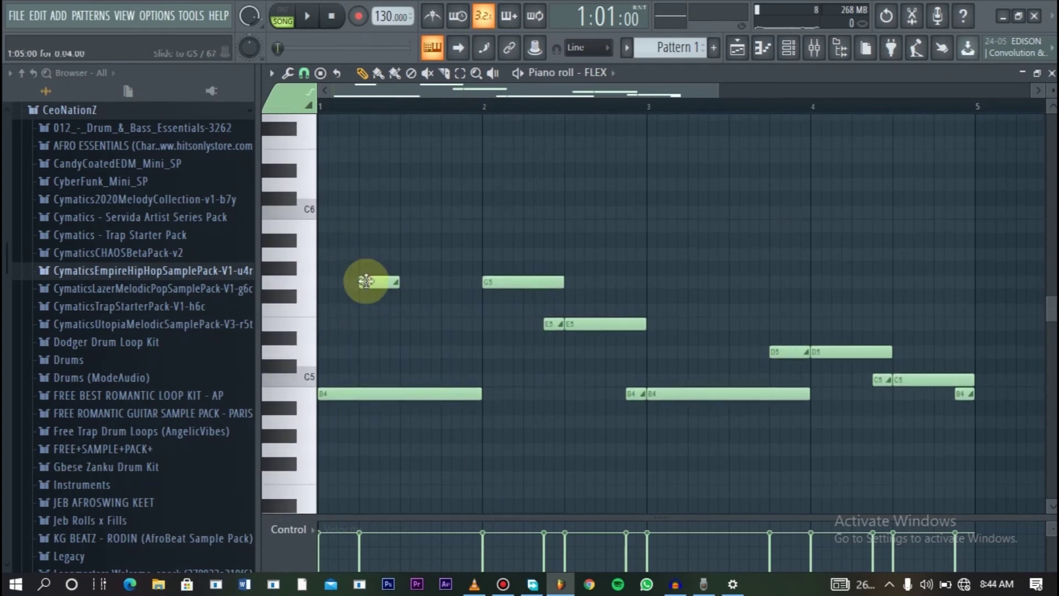
mouse_move(366, 281)
mouse_down()
mouse_move(367, 154)
mouse_move(364, 283)
mouse_up()
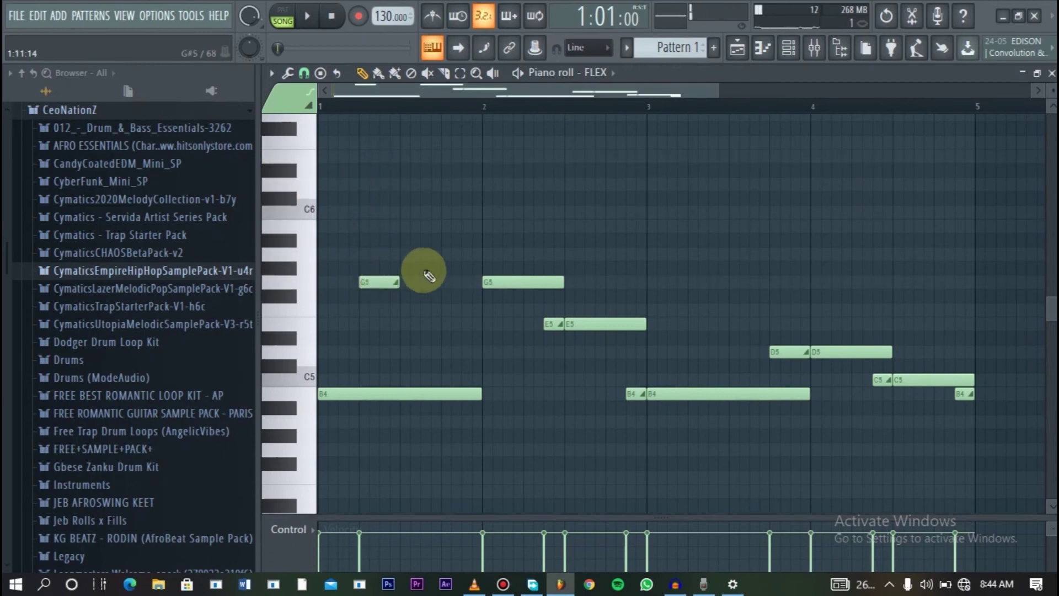
key(ctrl+Up)
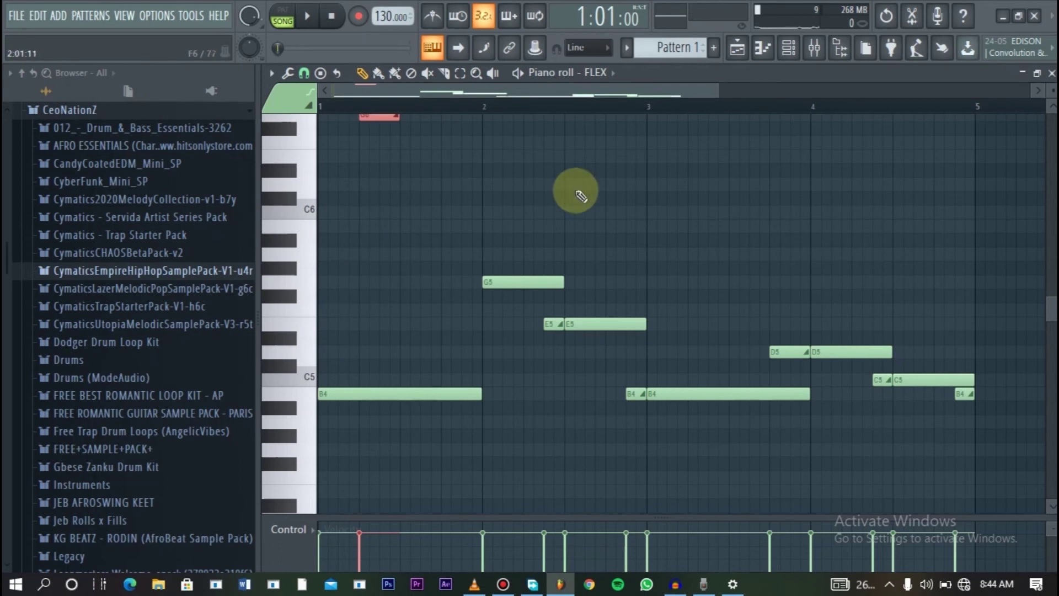
drag(1050, 319, 1046, 298)
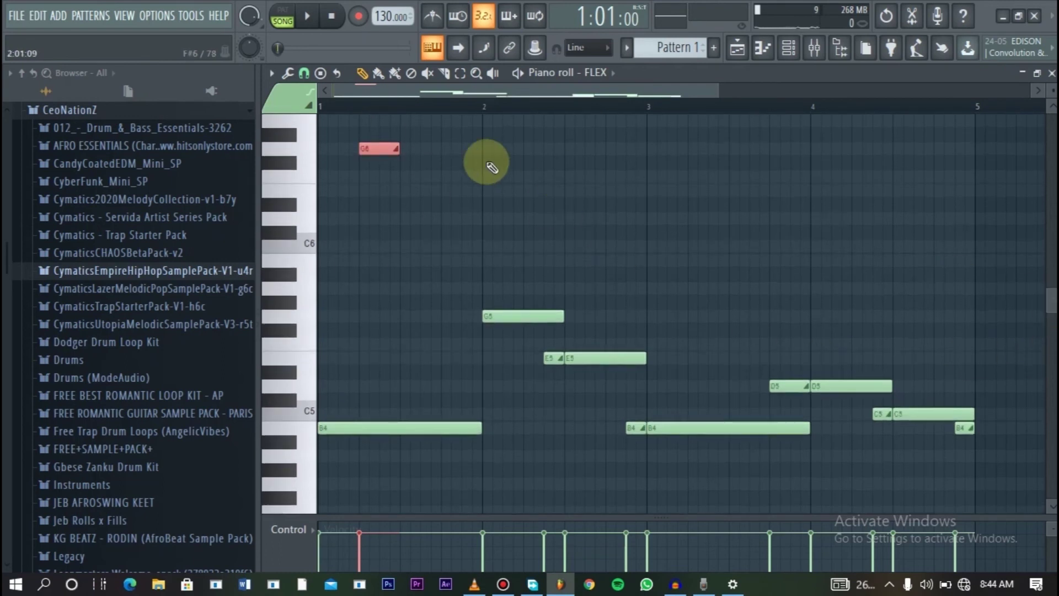
Move the G6 slide note to the last beat of bar 1 (1:13), and audition it.
drag(376, 148, 441, 155)
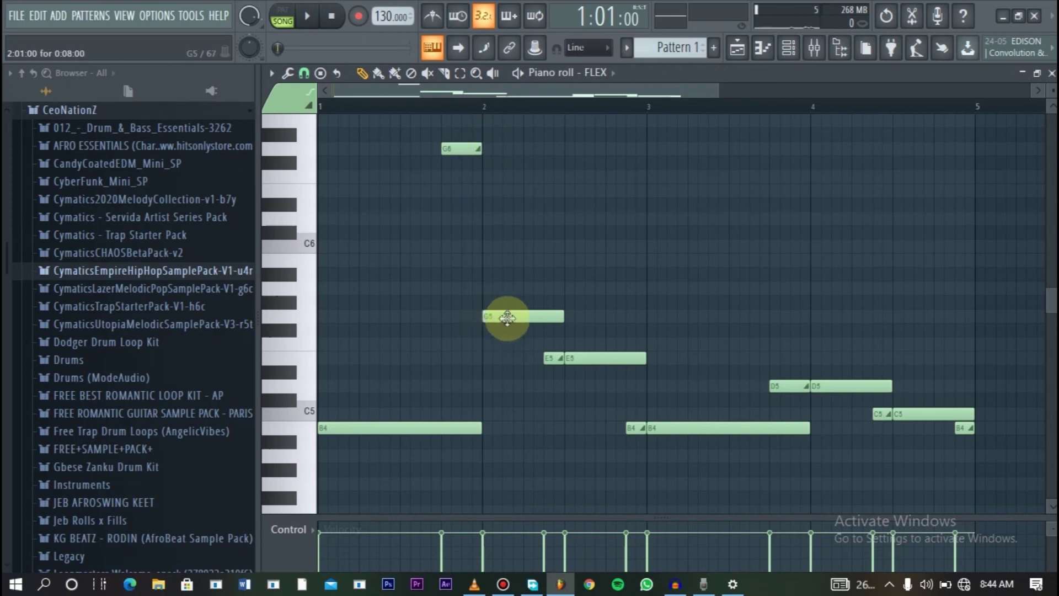
key(space)
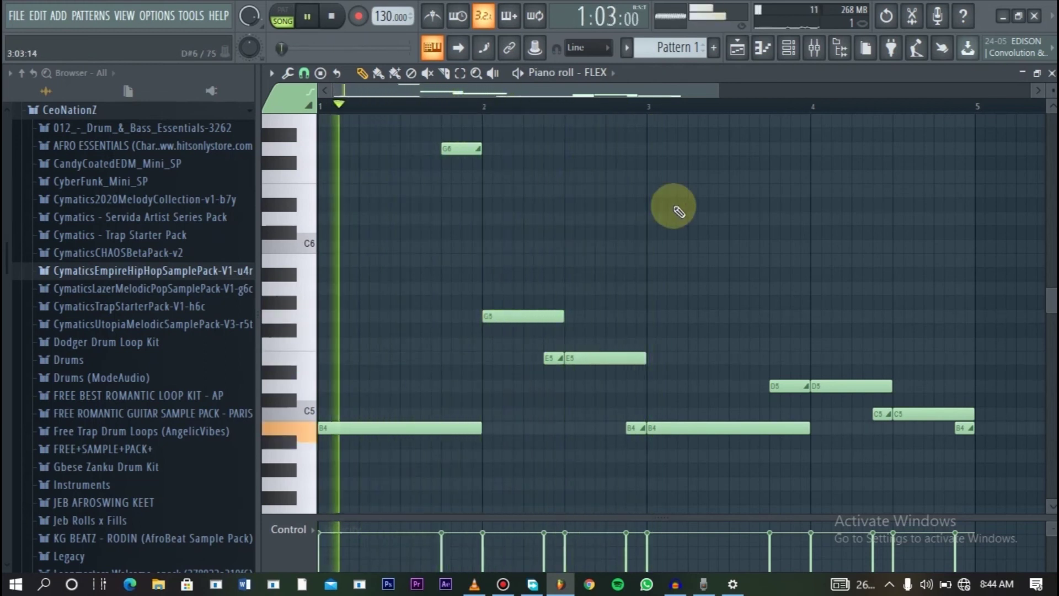
key(space)
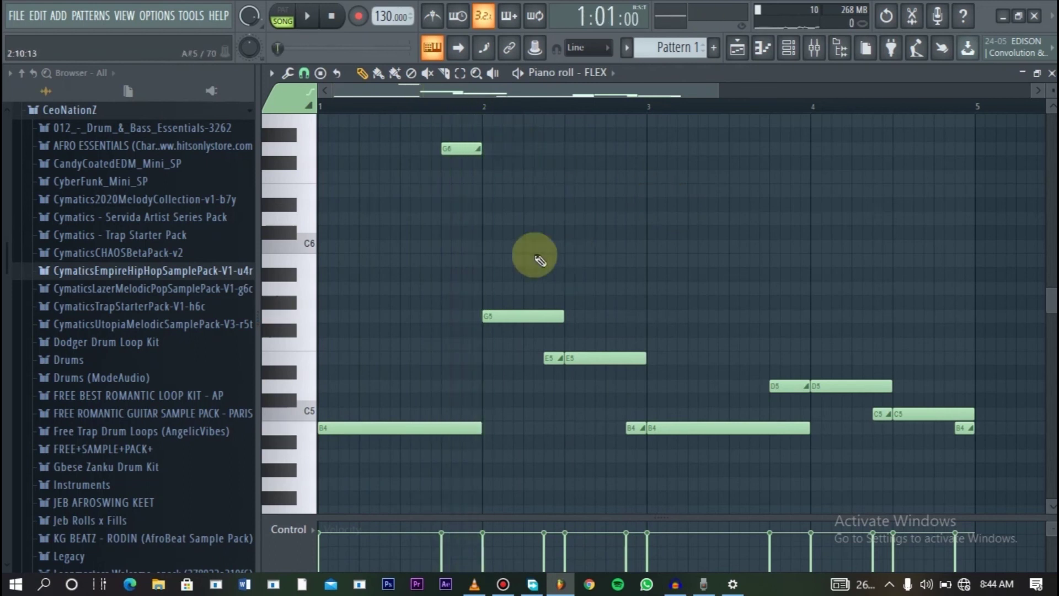
Move the G6 slide note back to the second beat of bar 1 (1:05), and play the pattern.
drag(465, 150, 378, 153)
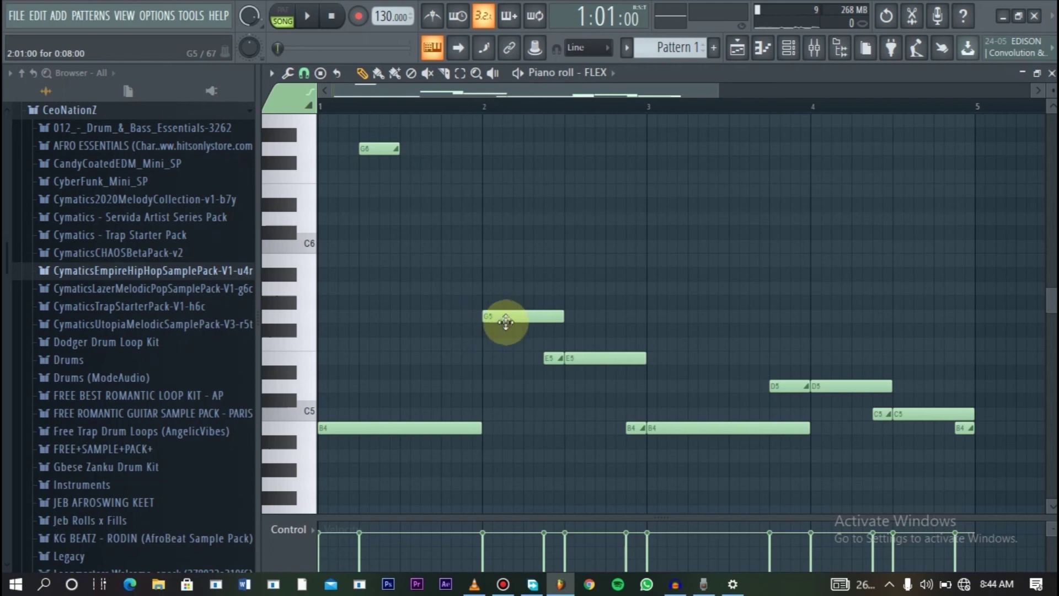
key(space)
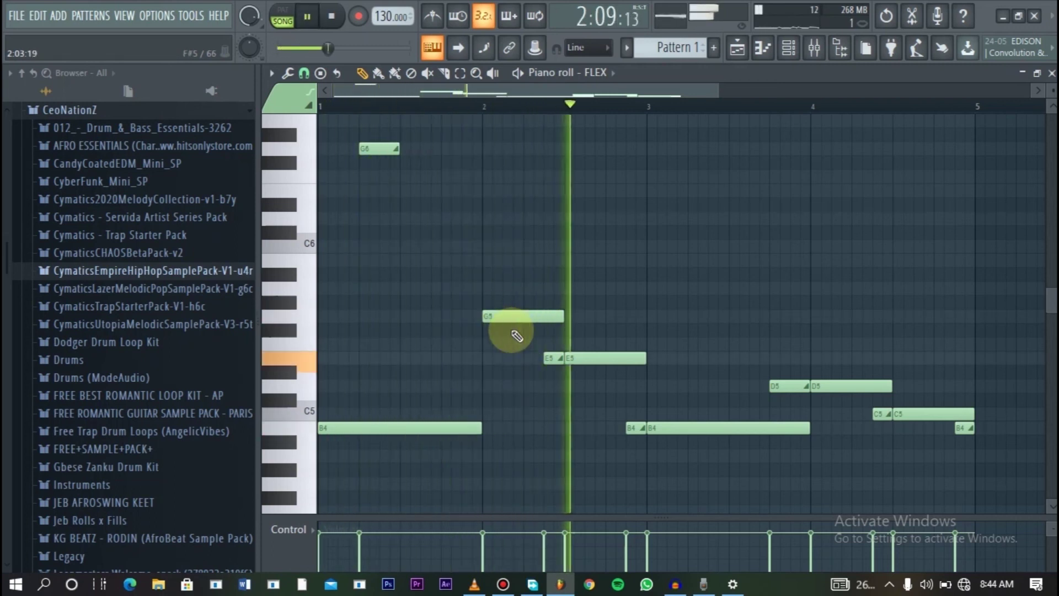
key(space)
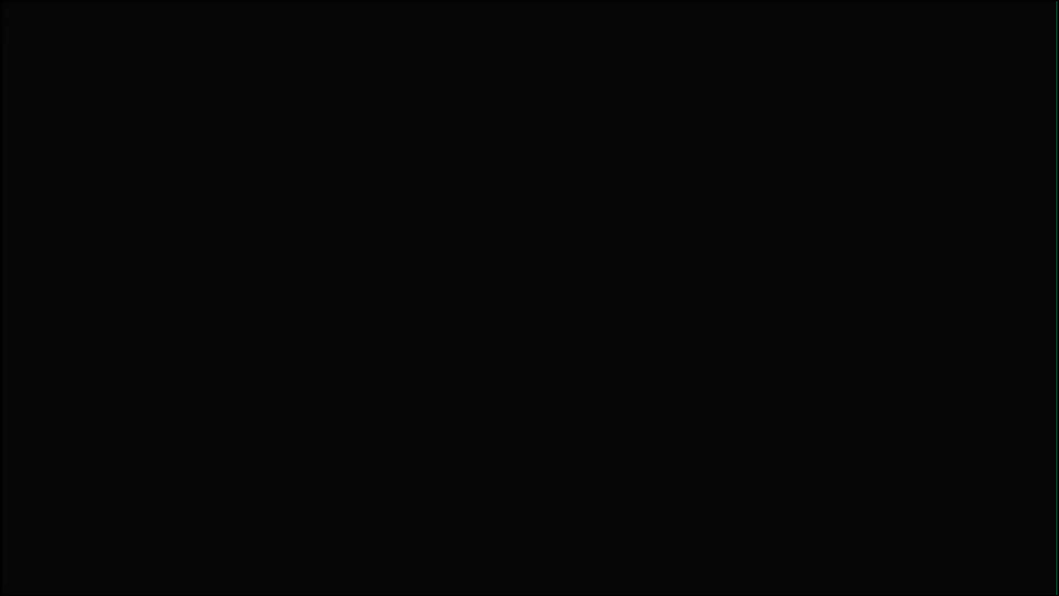